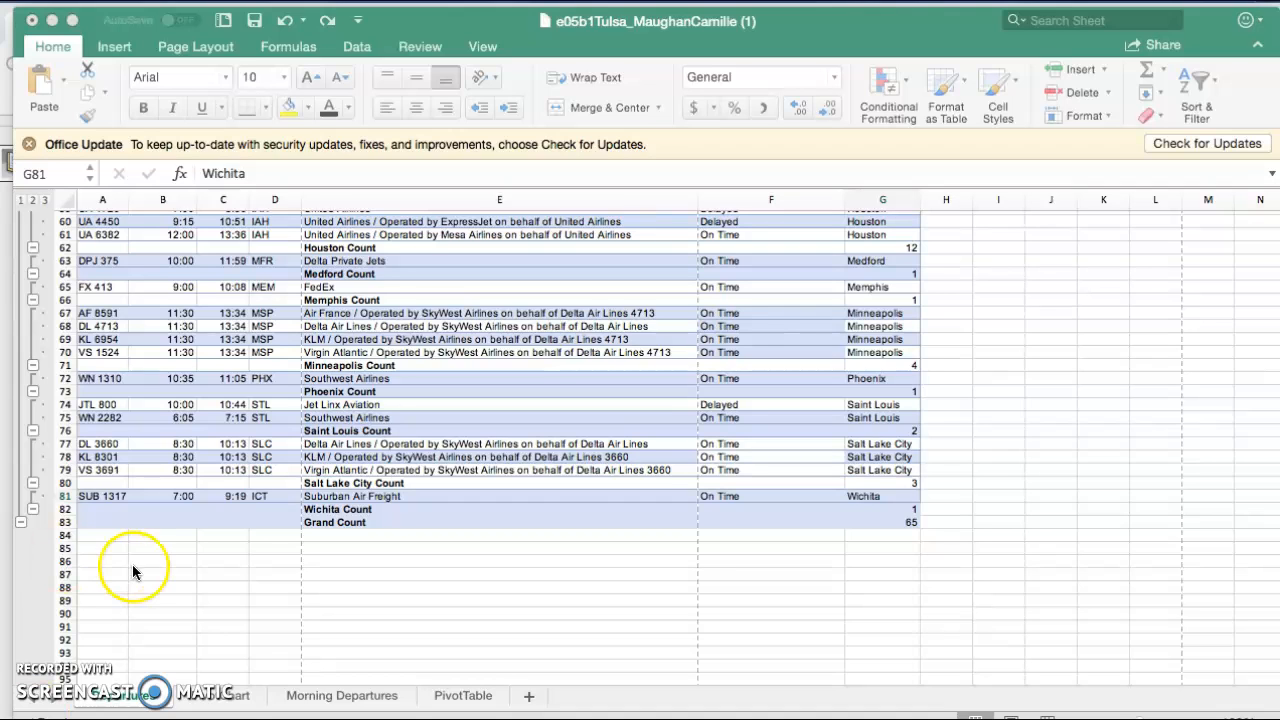
Review the Subtotal settings for the flight list on the Departures sheet without applying any change.
scroll(132, 564, "up", 20)
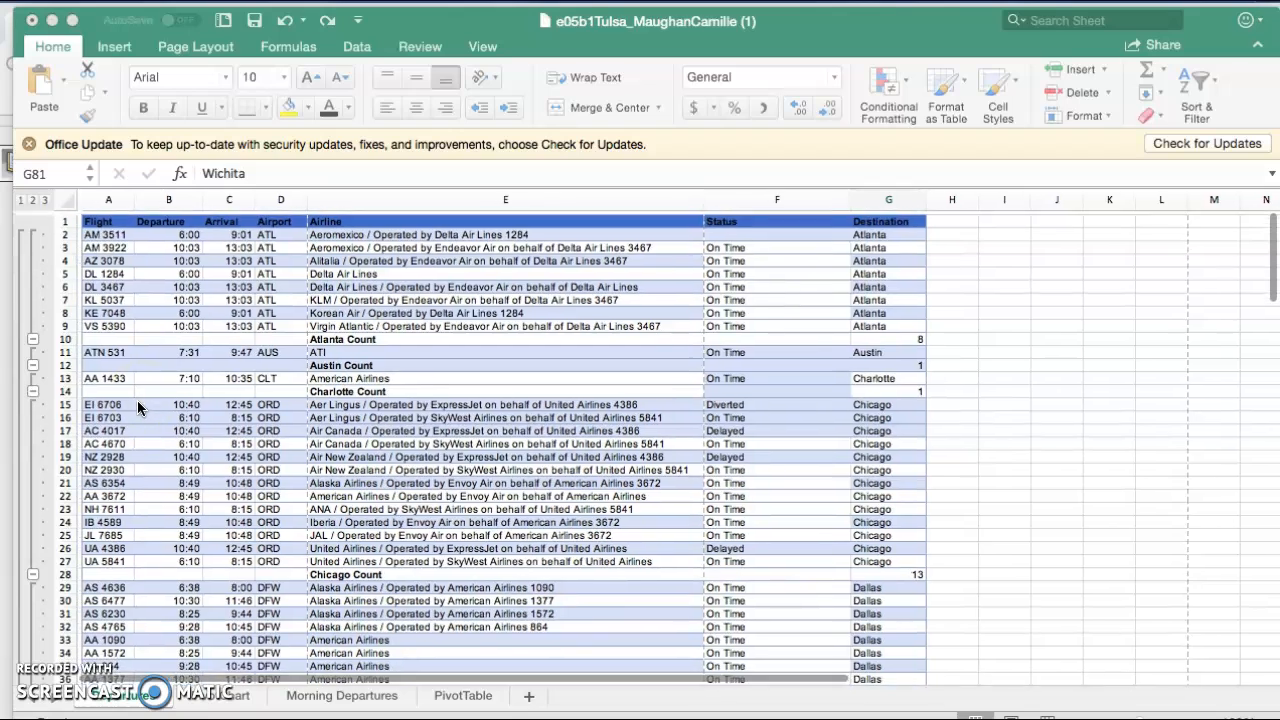
left_click(145, 80)
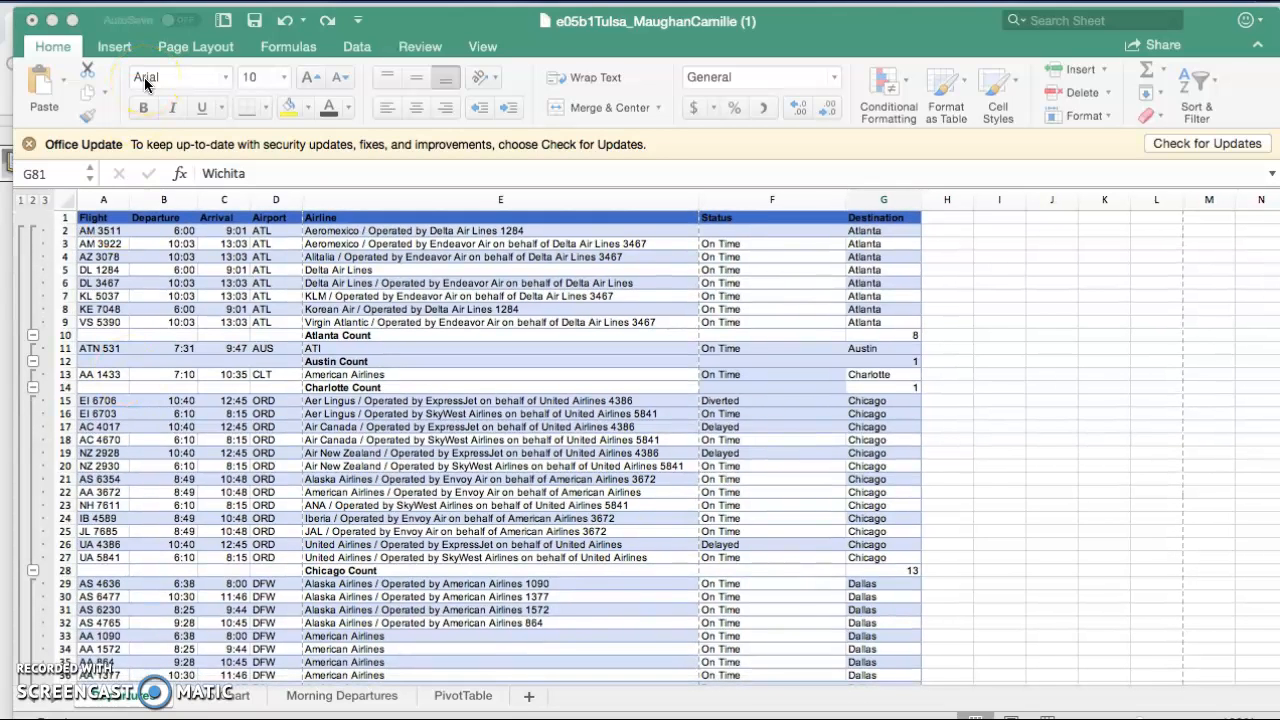
left_click(192, 168)
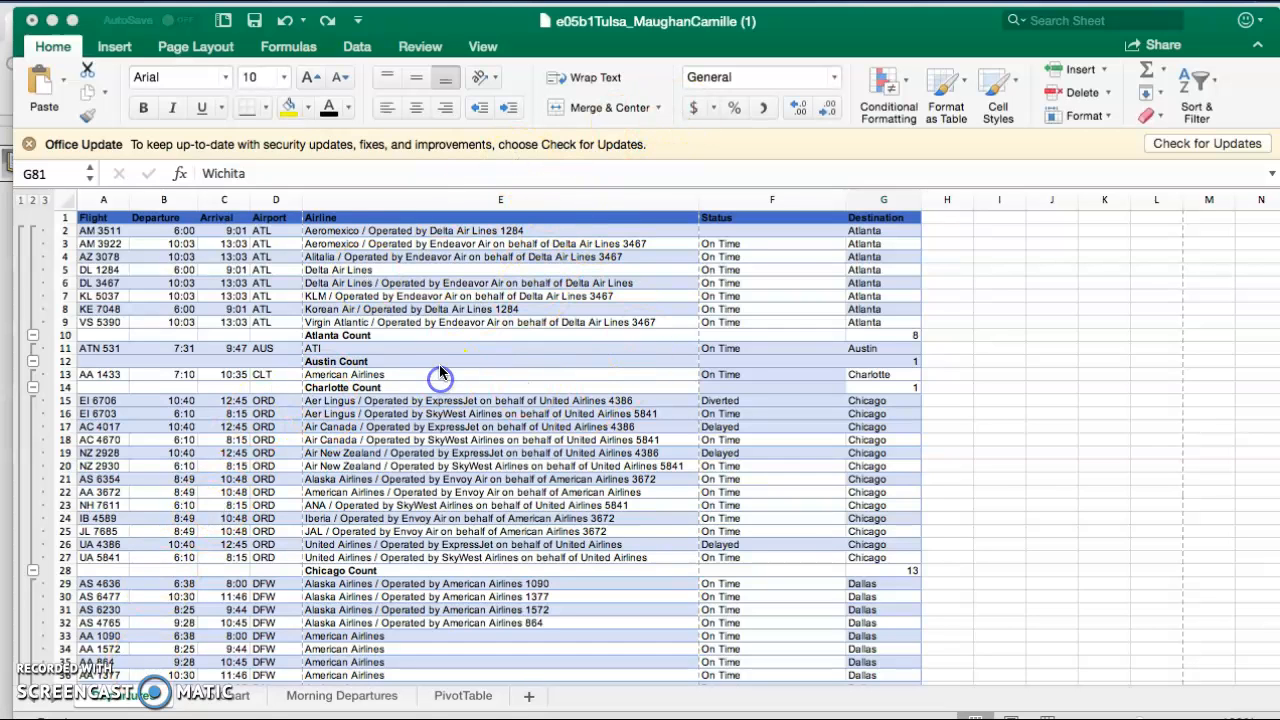
left_click(793, 305)
left_click(363, 50)
left_click(364, 46)
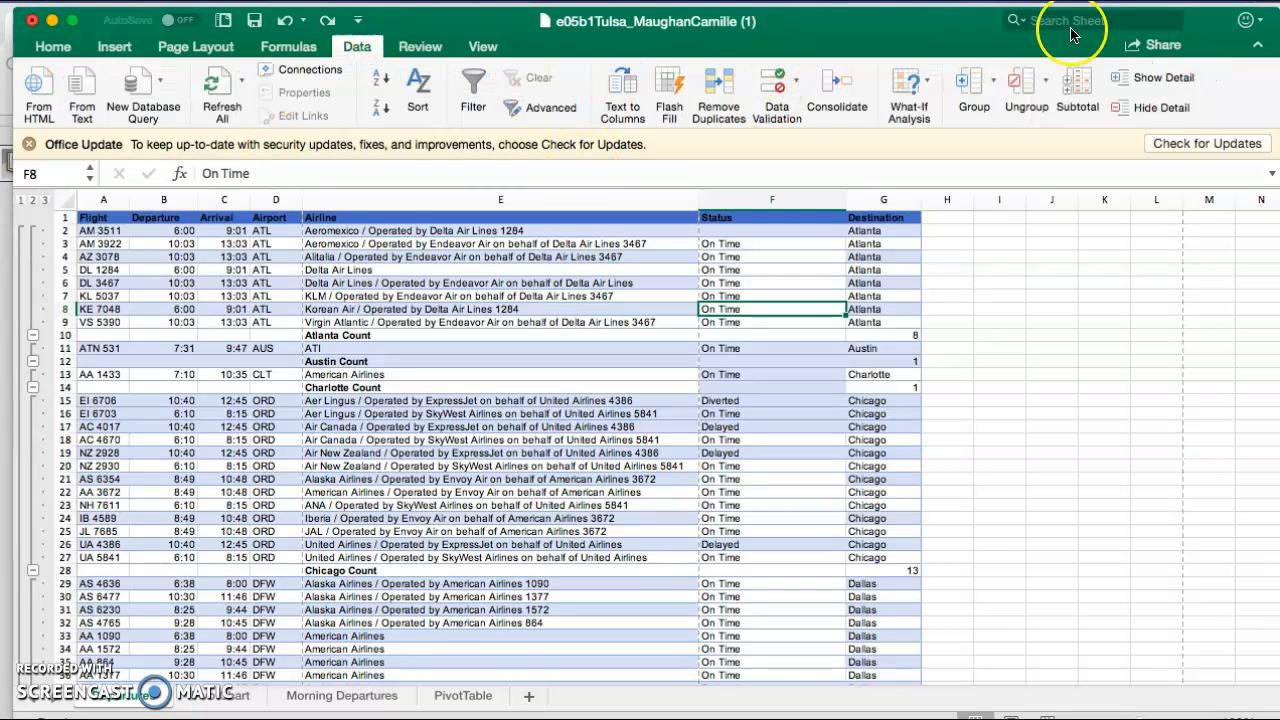
left_click(1077, 88)
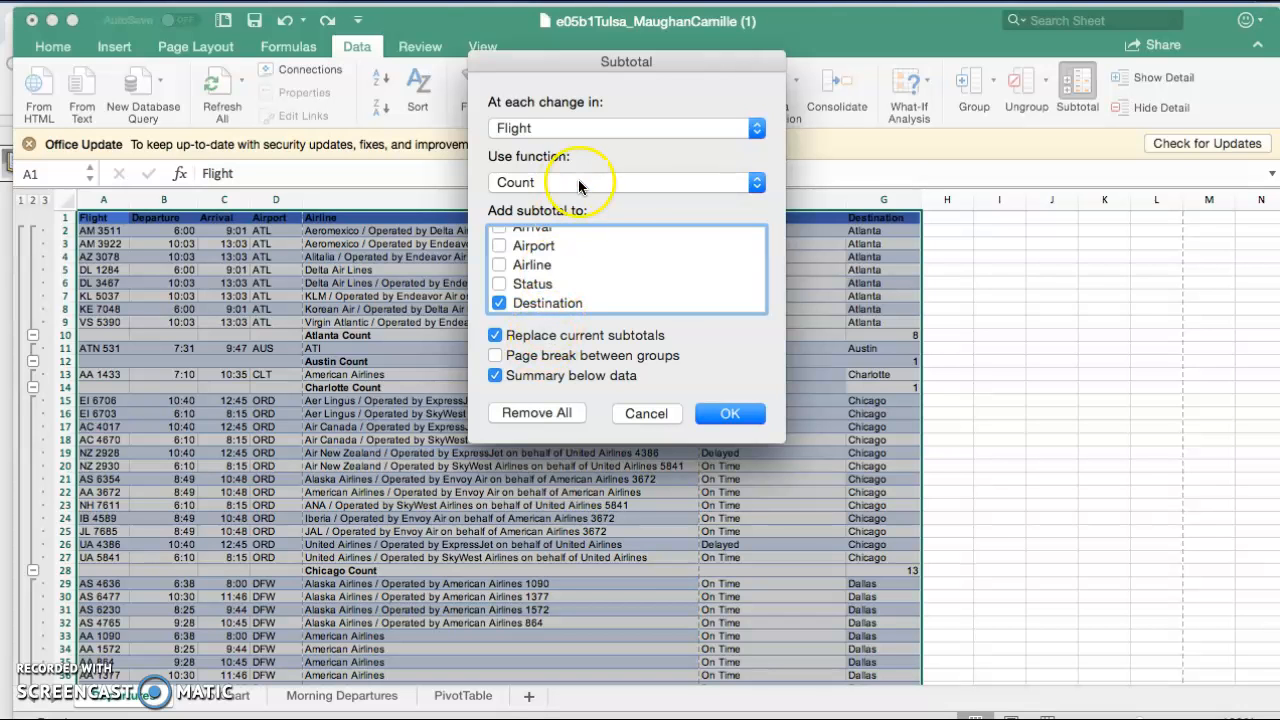
left_click(645, 413)
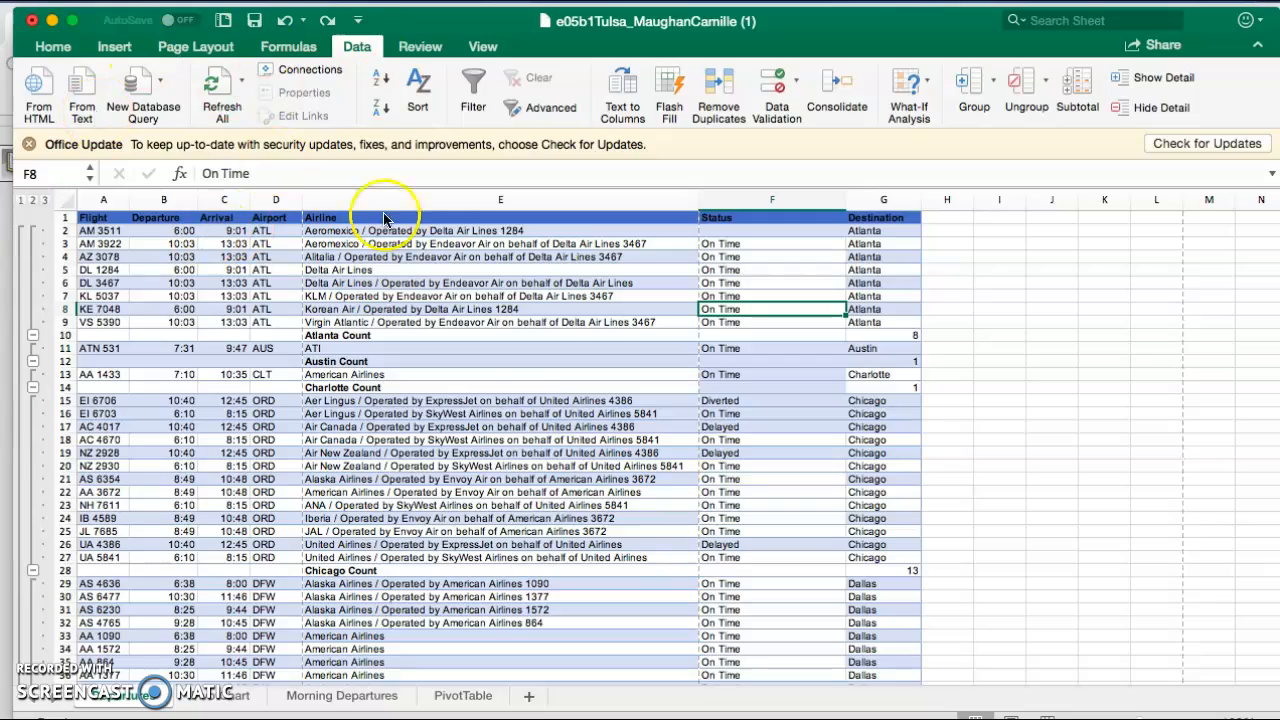
Examine the flight counts per destination through to the grand count, and view the Morning Departures sheet.
scroll(511, 394, "down", 6)
scroll(511, 394, "down", 15)
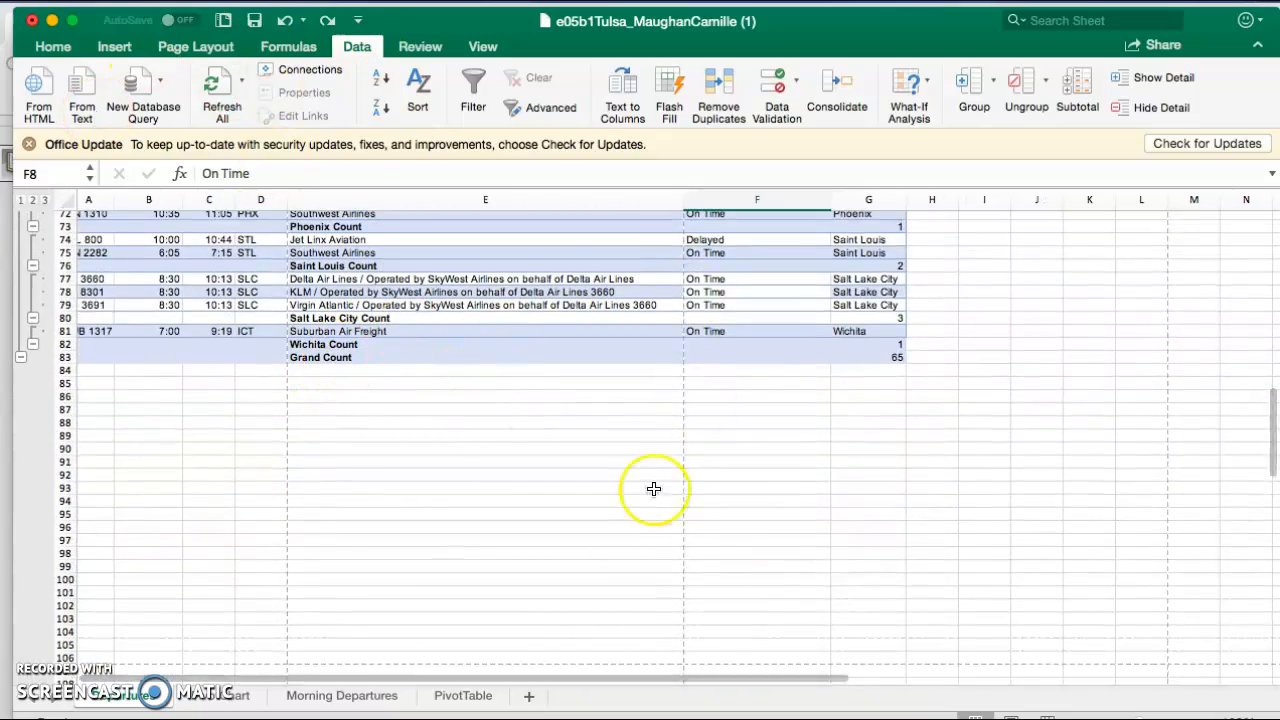
scroll(654, 486, "up", 20)
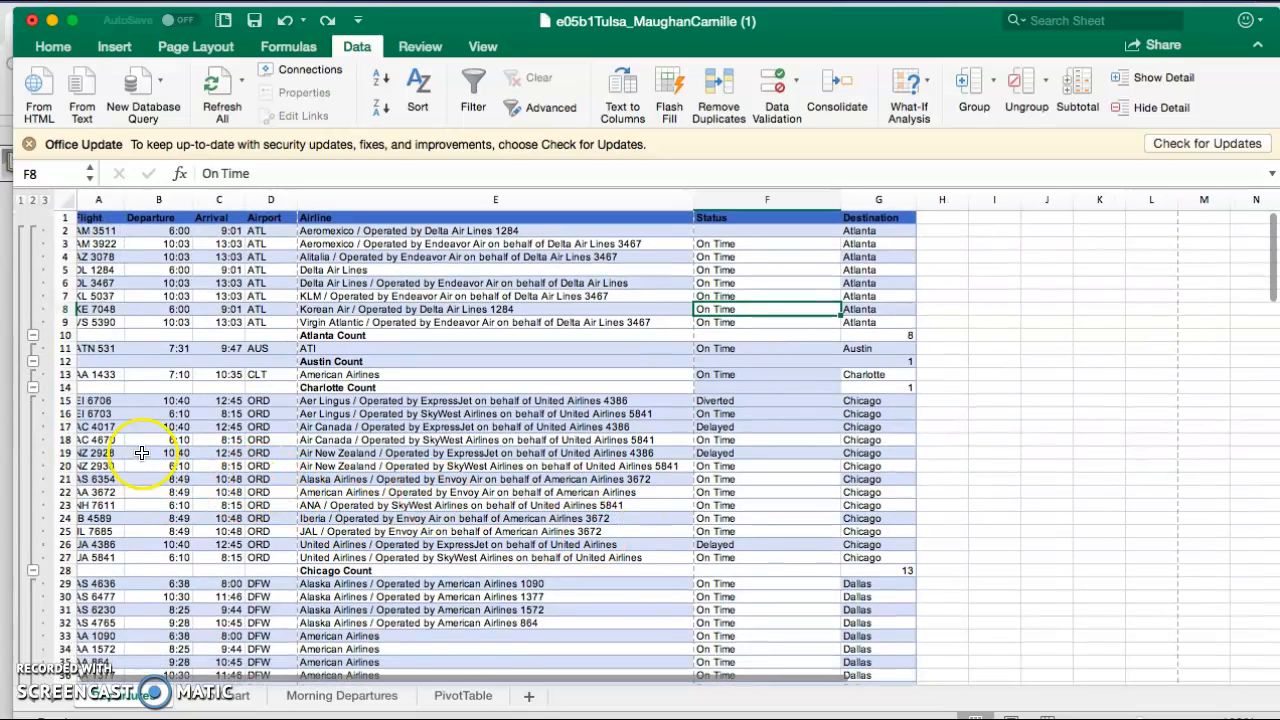
left_click(333, 702)
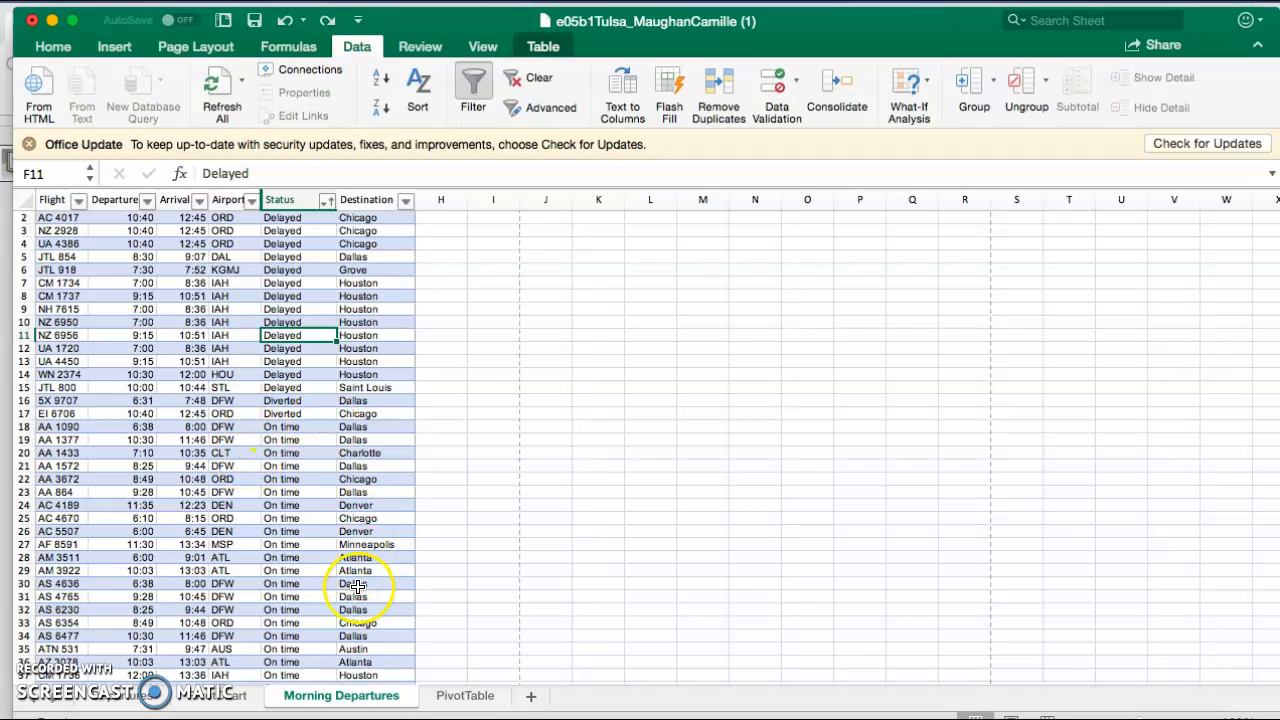
Examine which fields fill the filter, column, row and value areas of the pivot table on the PivotTable sheet, and its analysis options.
left_click(460, 697)
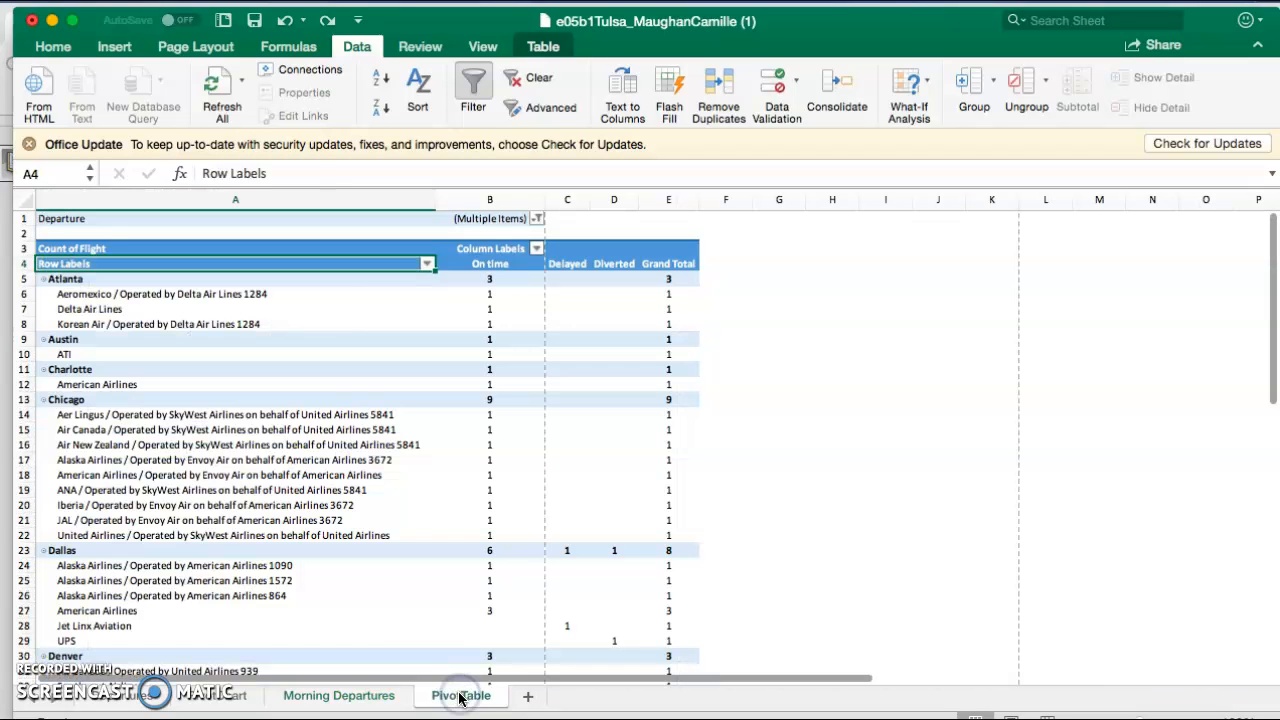
left_click(124, 52)
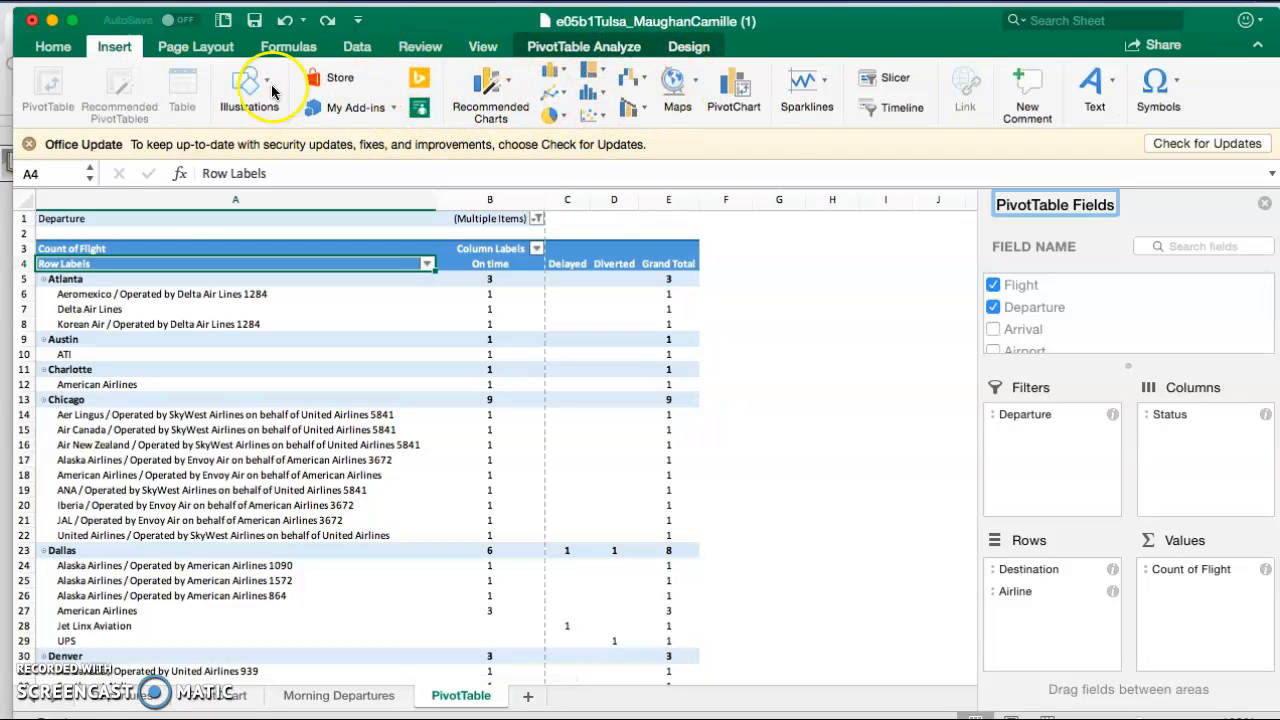
left_click(402, 320)
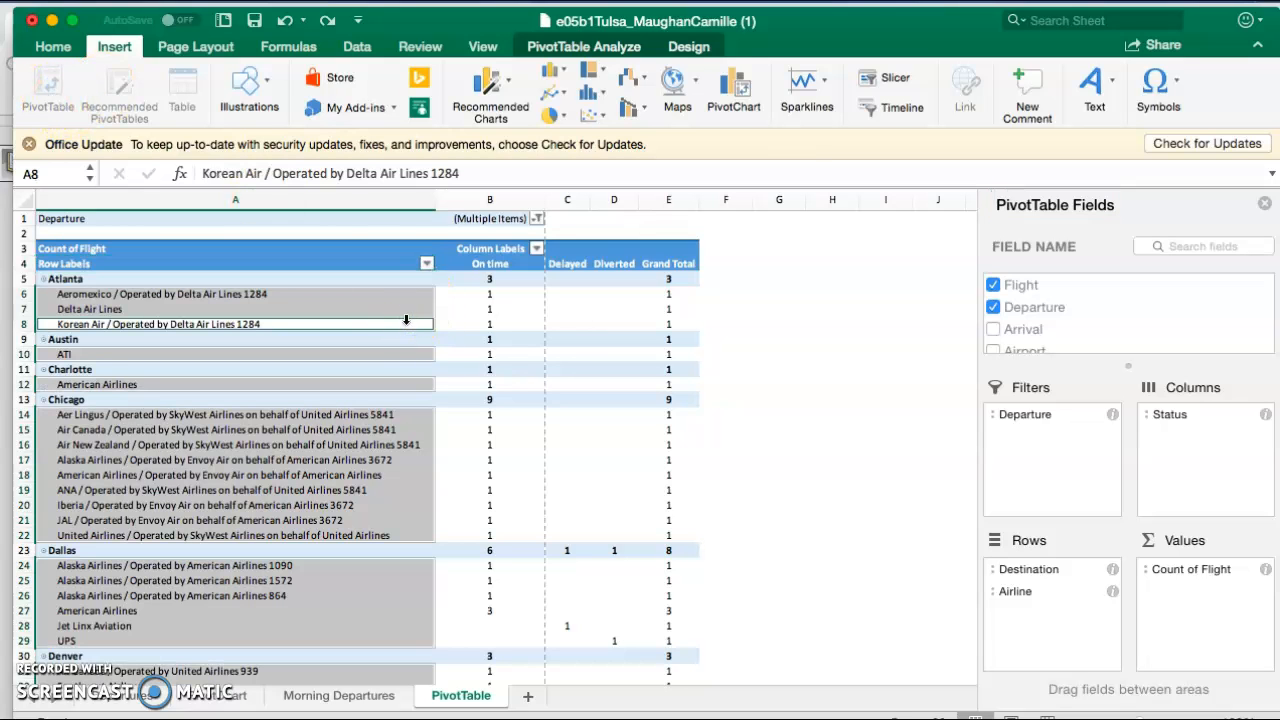
left_click(402, 303)
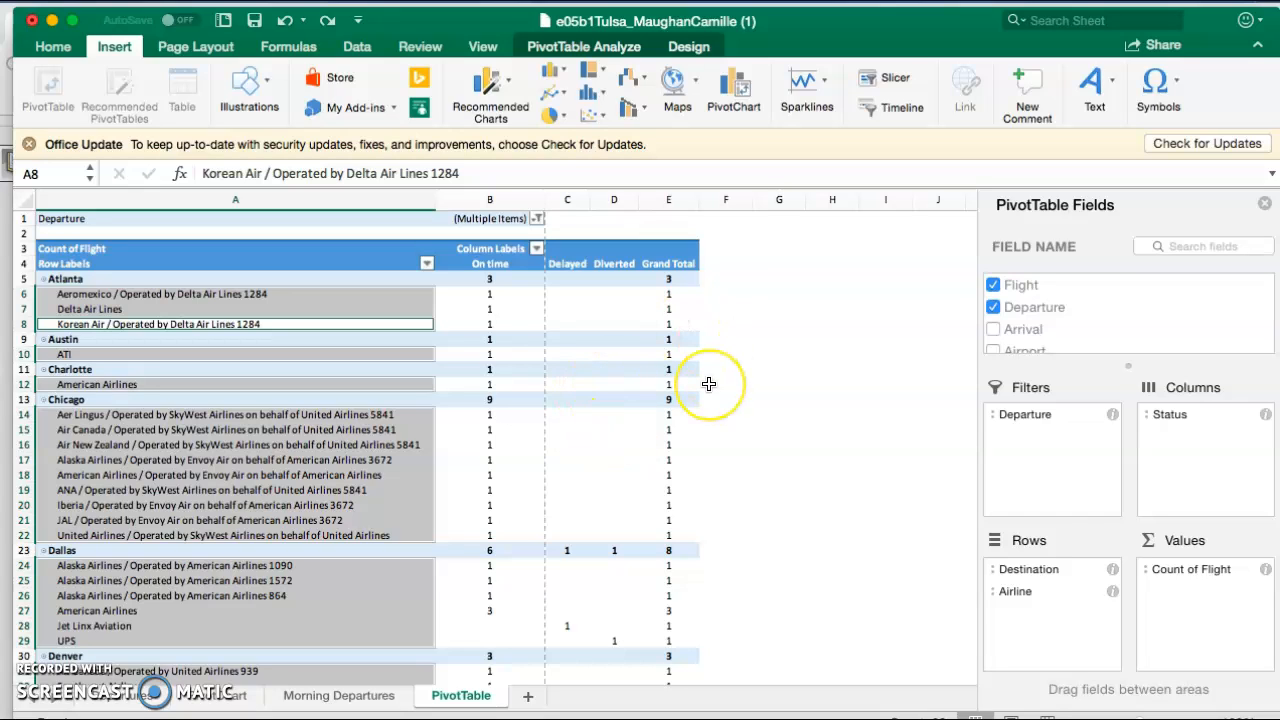
left_click(1059, 413)
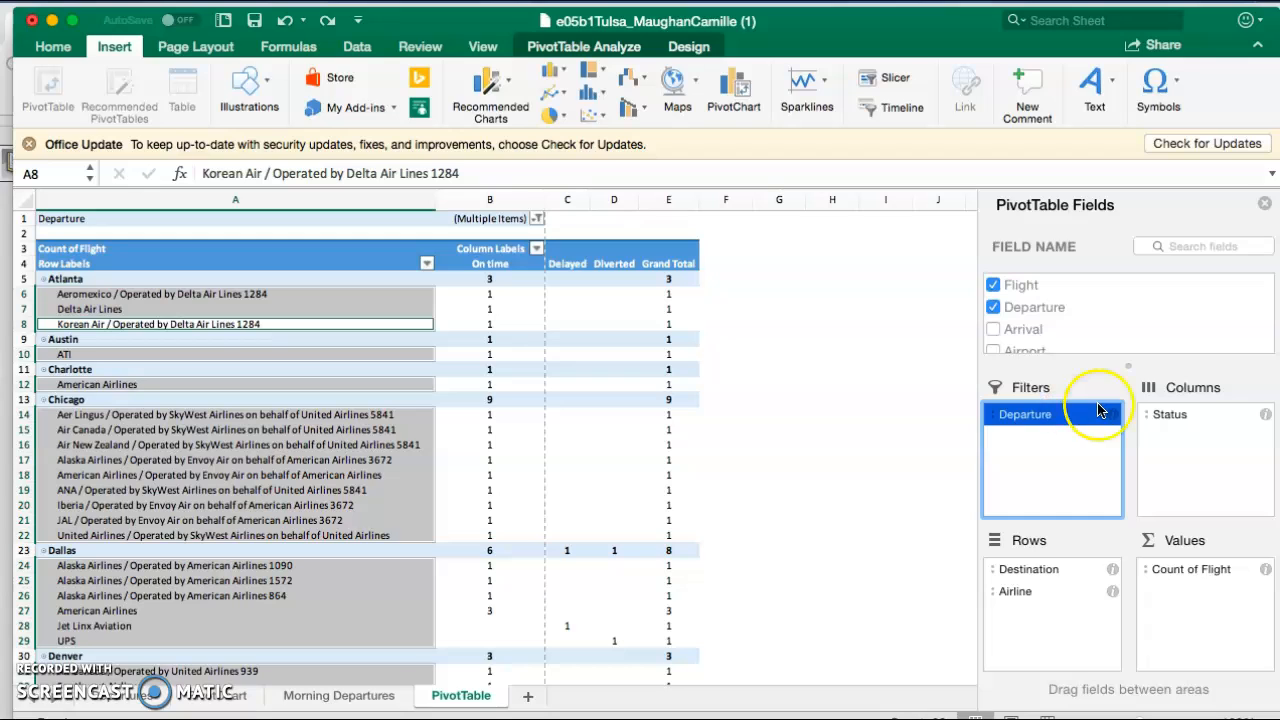
left_click(1032, 591)
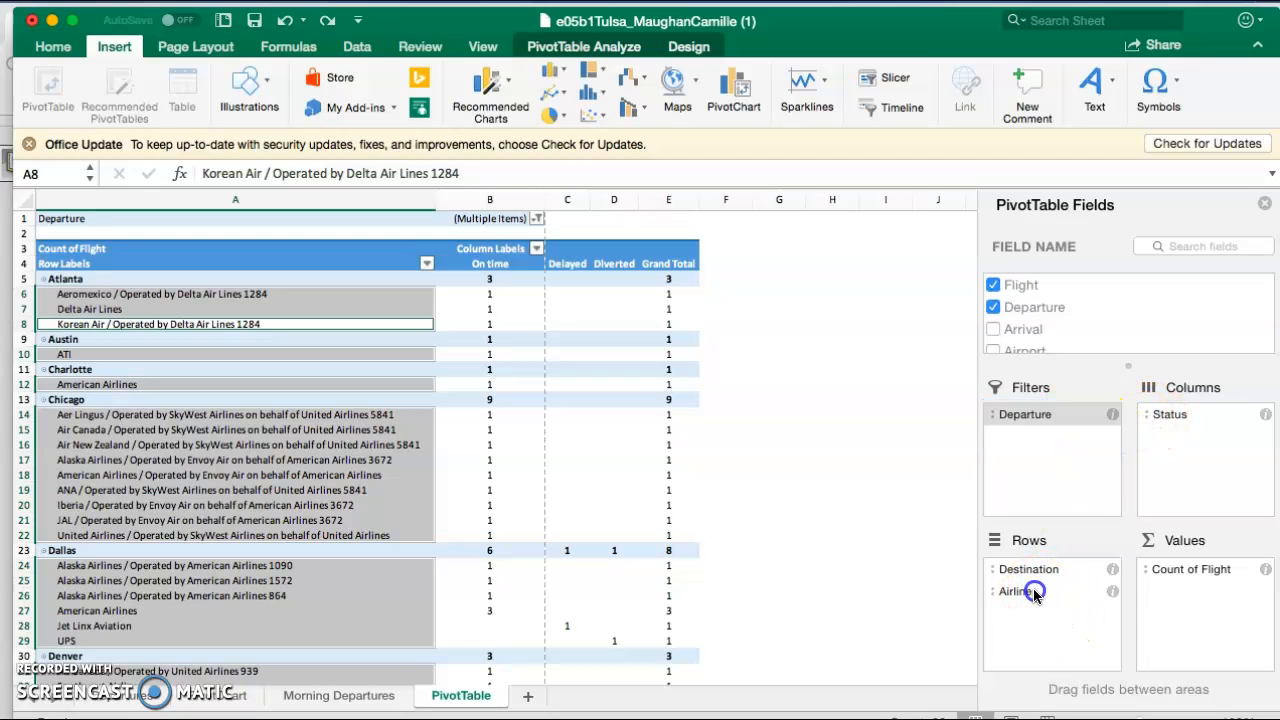
left_click(1190, 572)
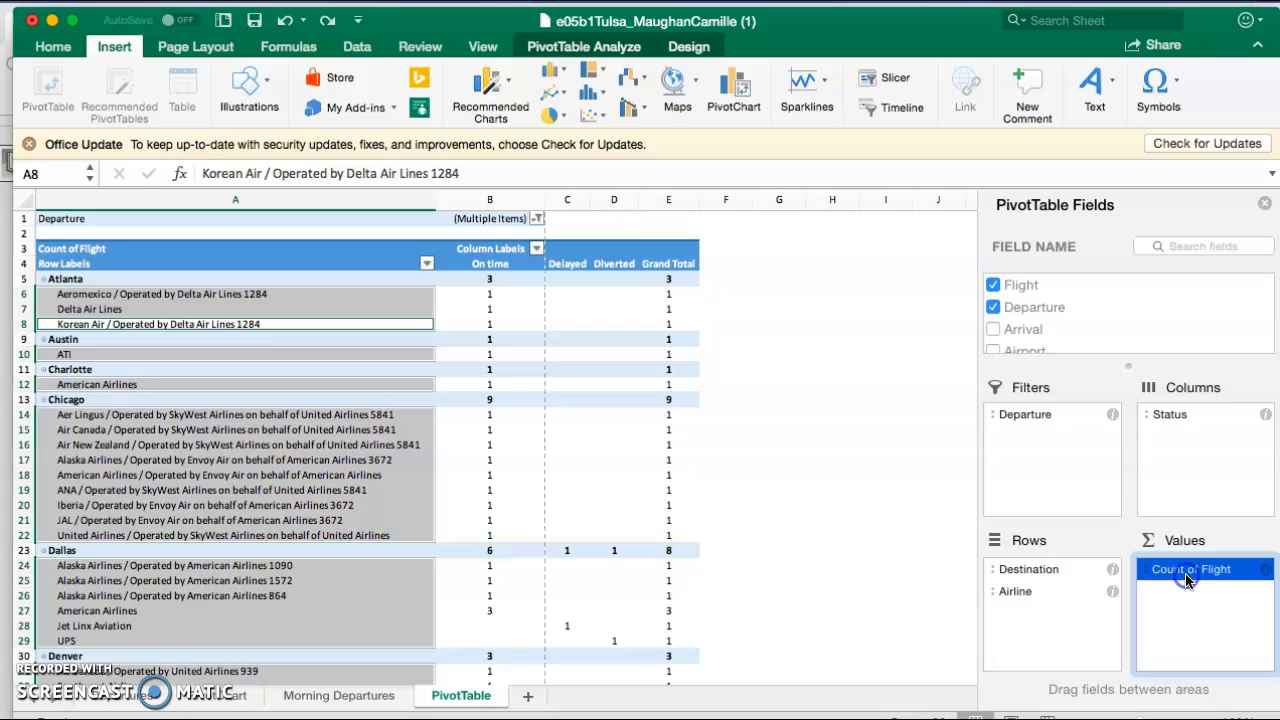
left_click(1172, 416)
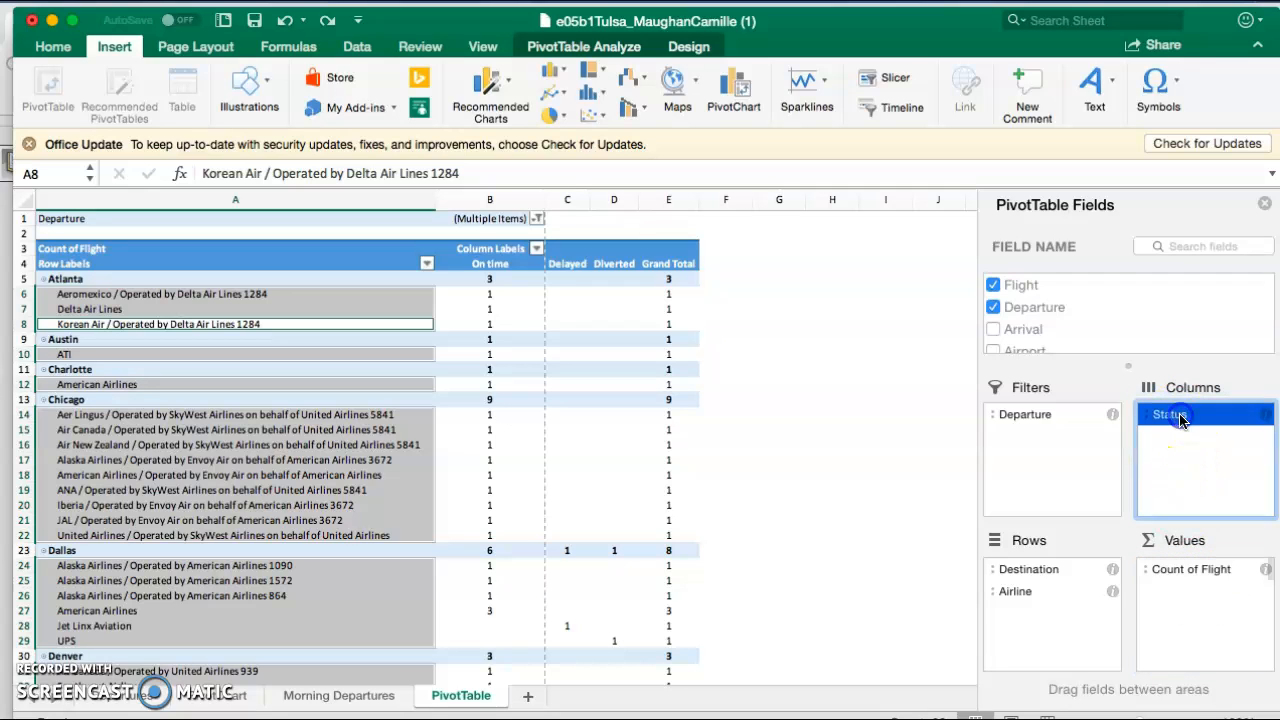
left_click(1078, 570)
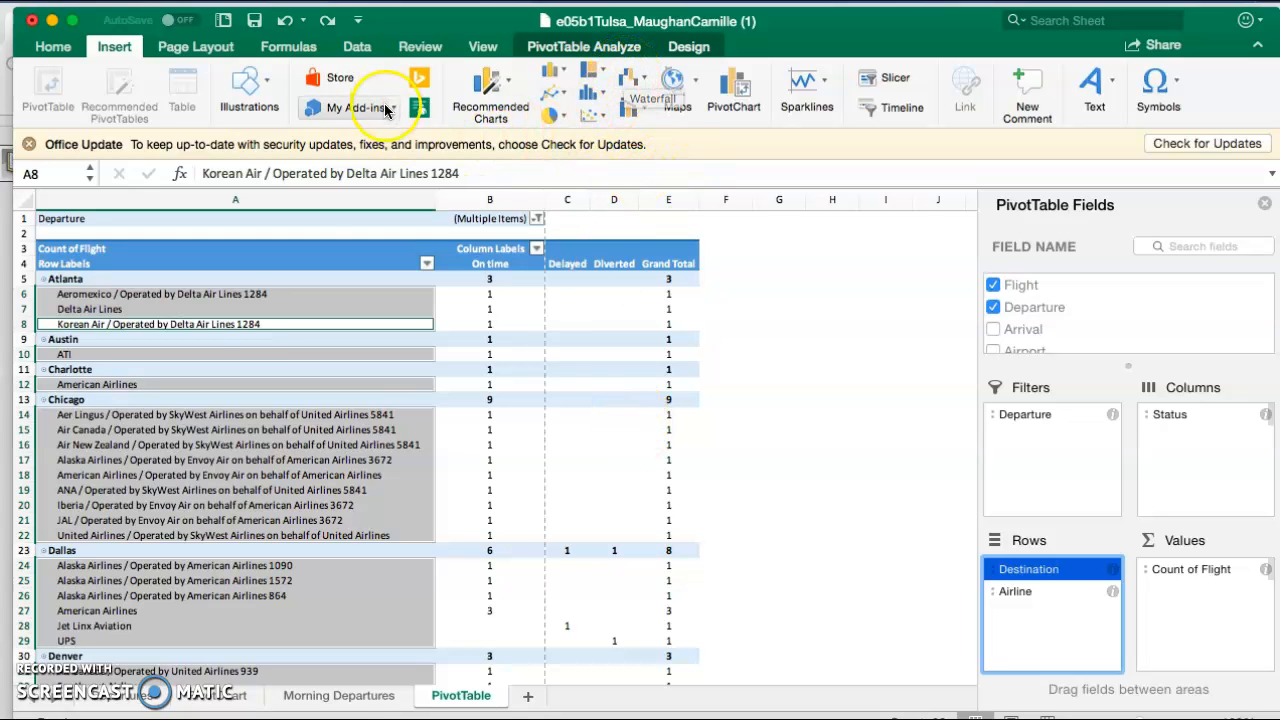
left_click(603, 45)
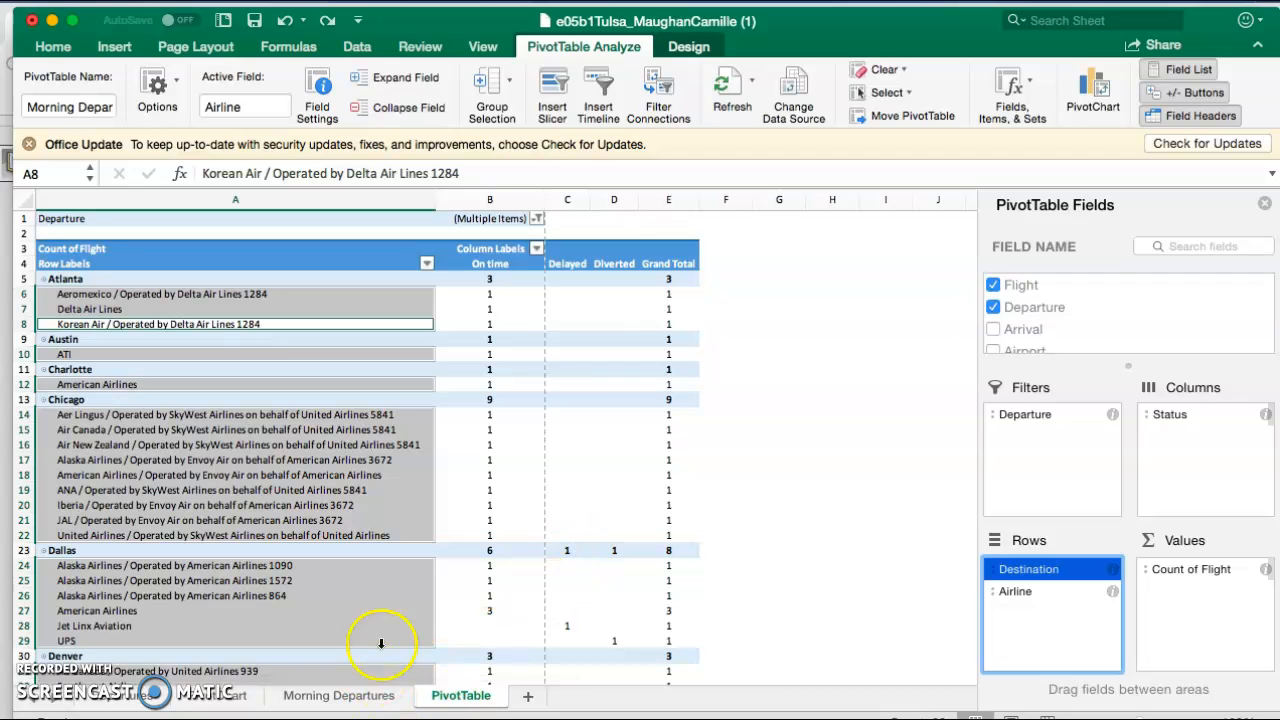
Examine the On-Time Departures pivot chart's fields and the summary function of its Count of Flight value, leaving them as they are.
left_click(231, 694)
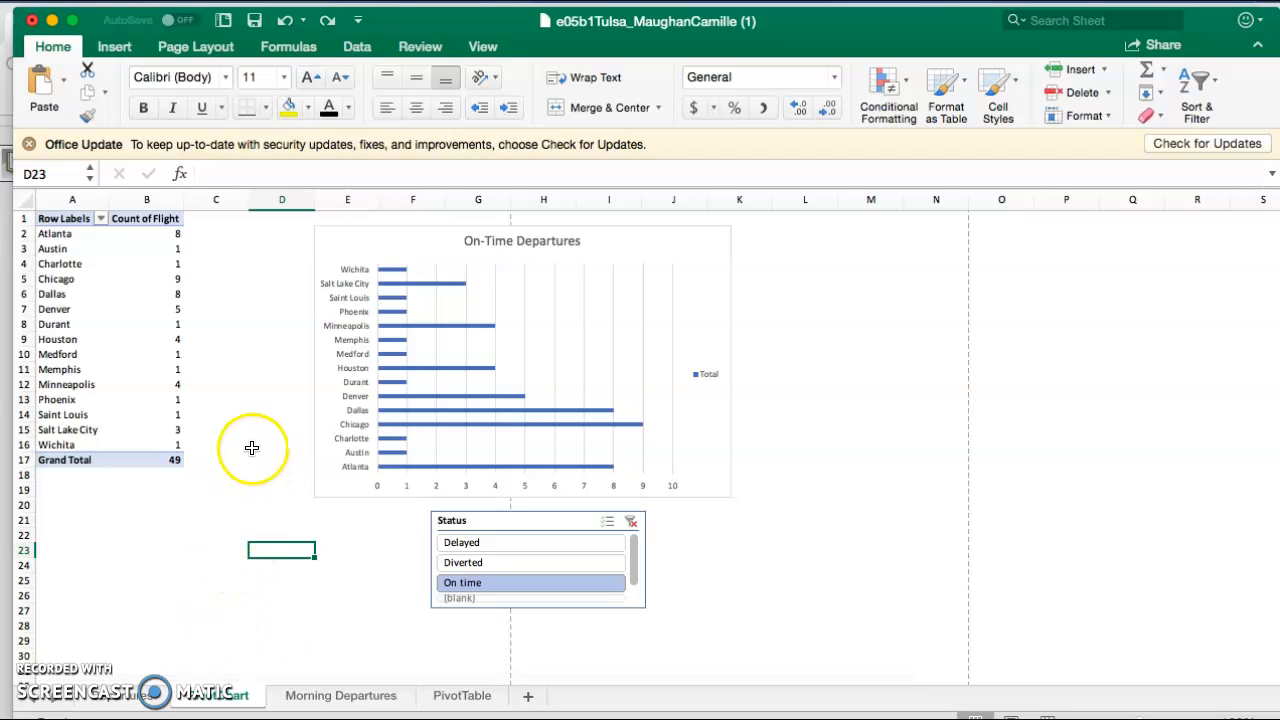
left_click(116, 47)
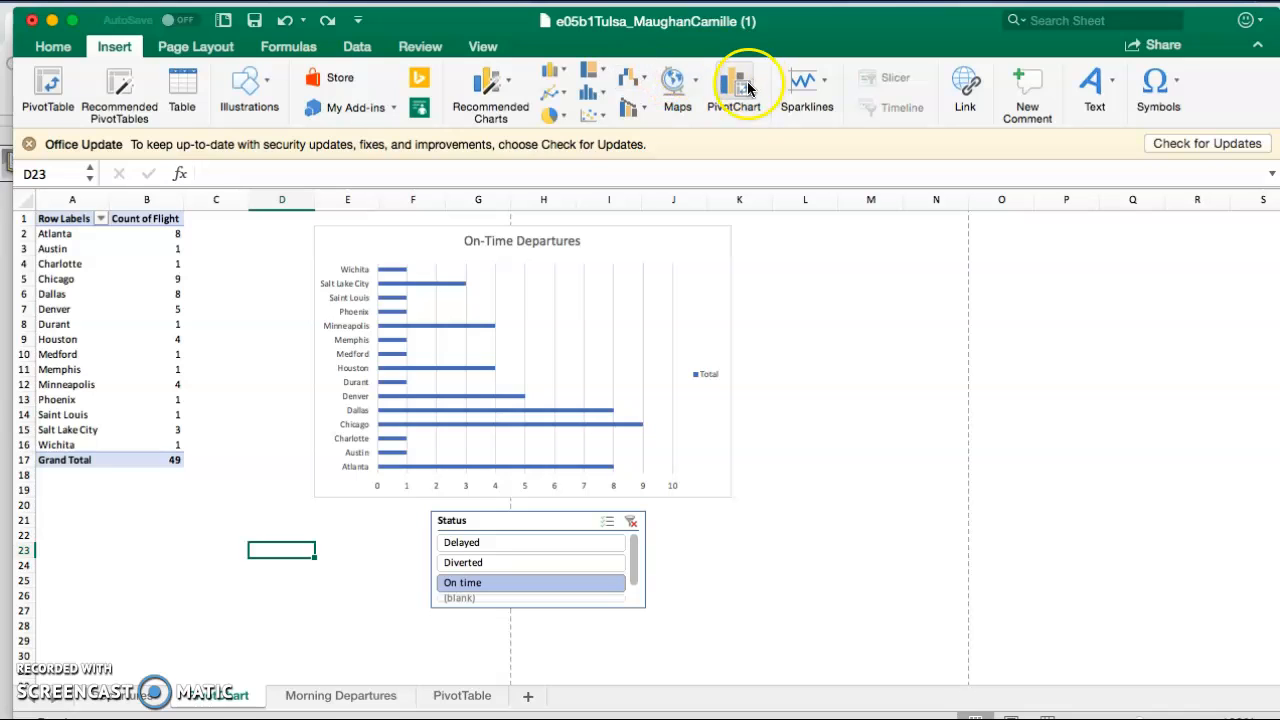
left_click(700, 245)
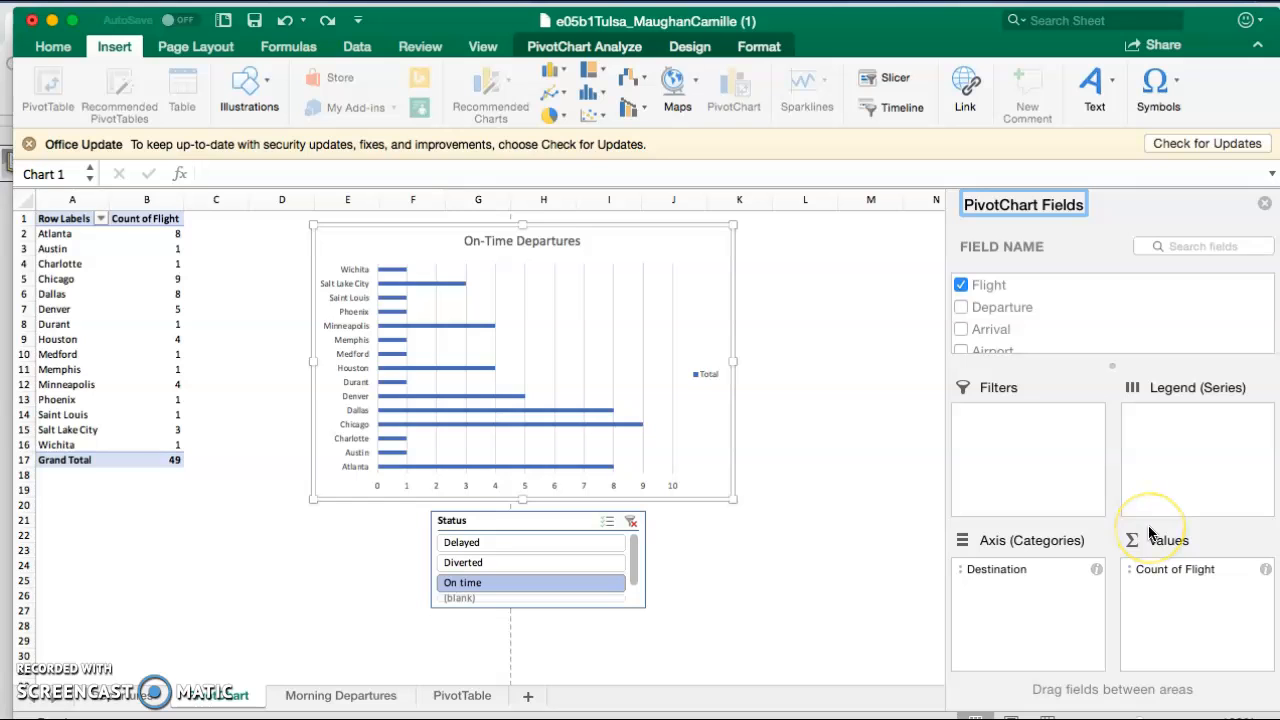
left_click(1265, 570)
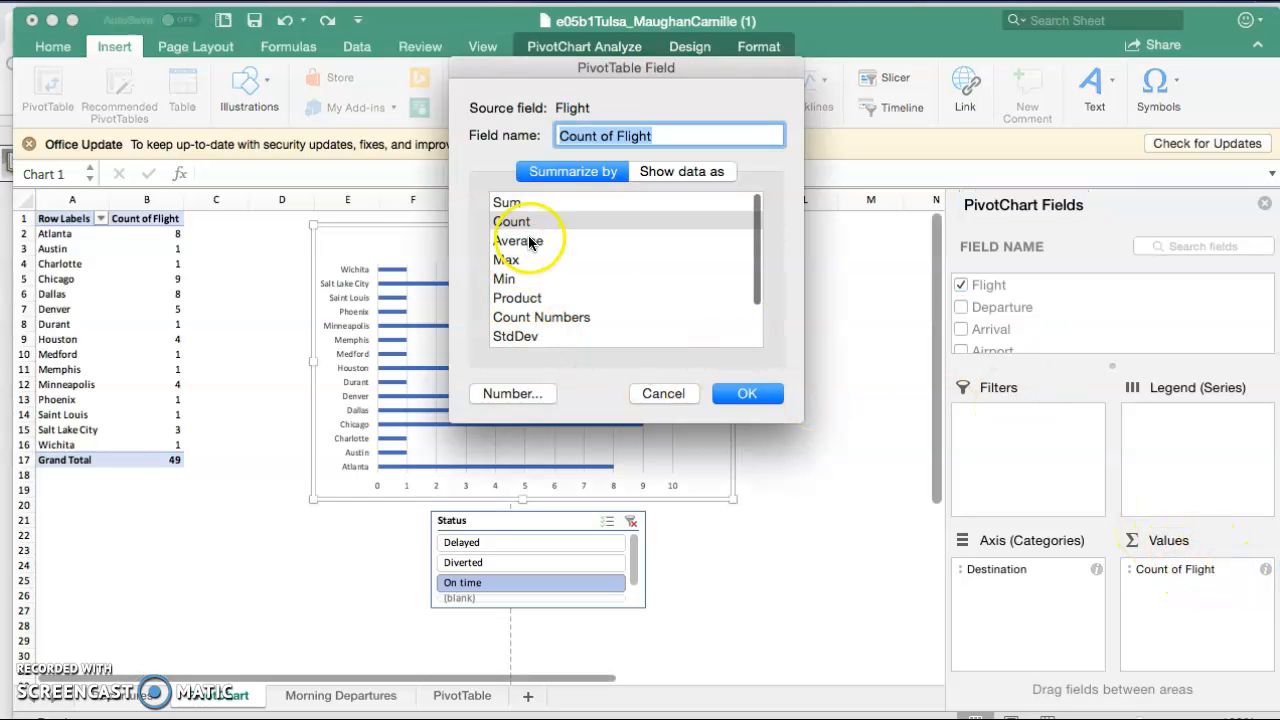
left_click(663, 393)
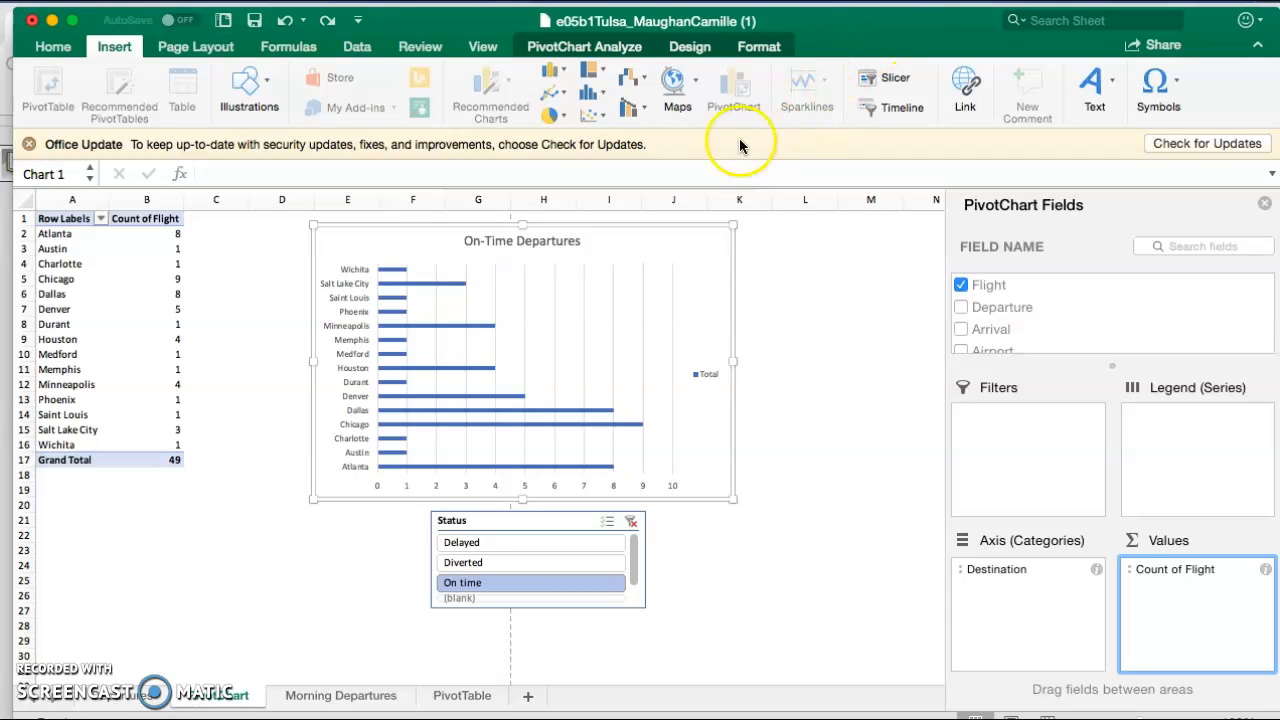
Check which fields are offered as slicers for the On-Time Departures chart, without inserting a slicer.
left_click(900, 79)
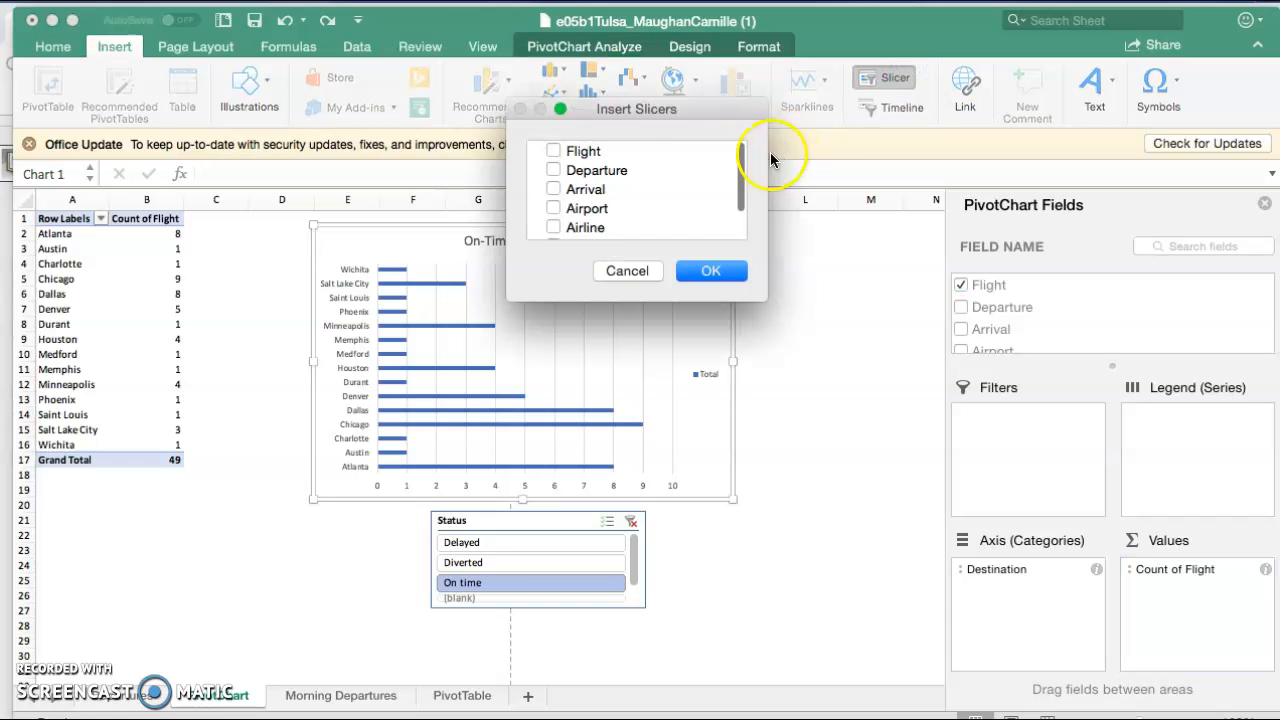
scroll(625, 179, "down", 2)
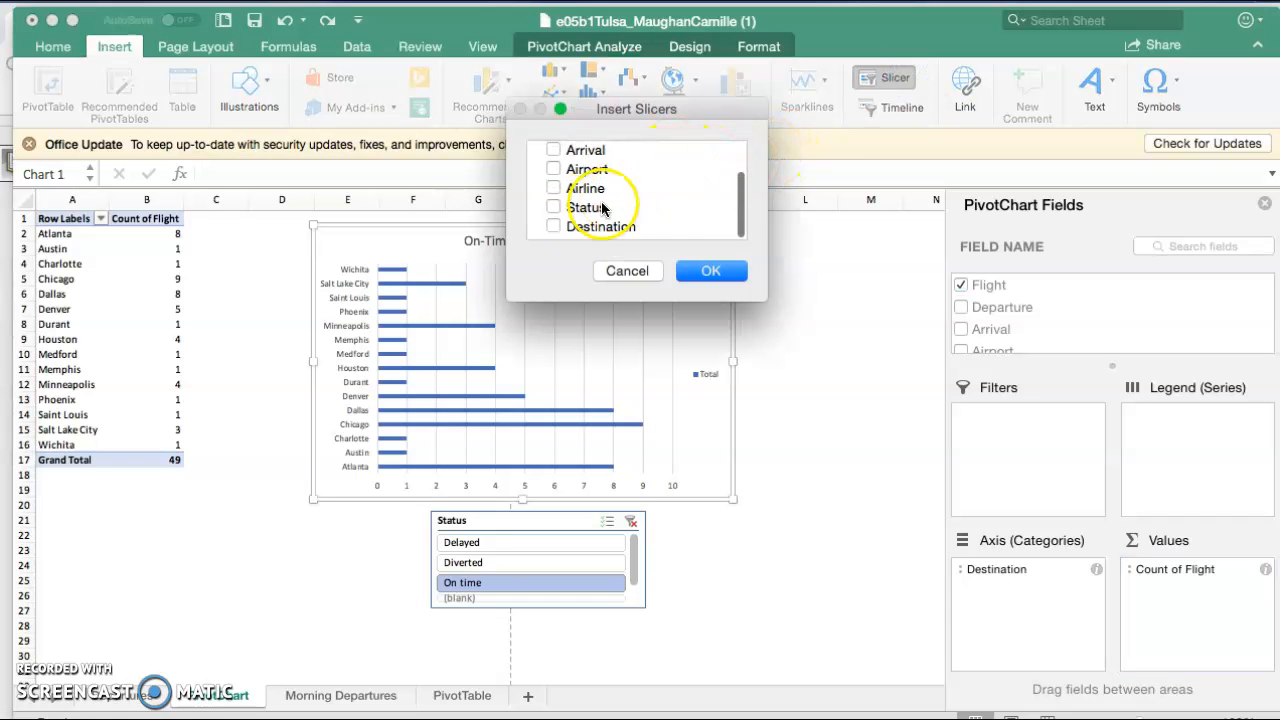
left_click(624, 271)
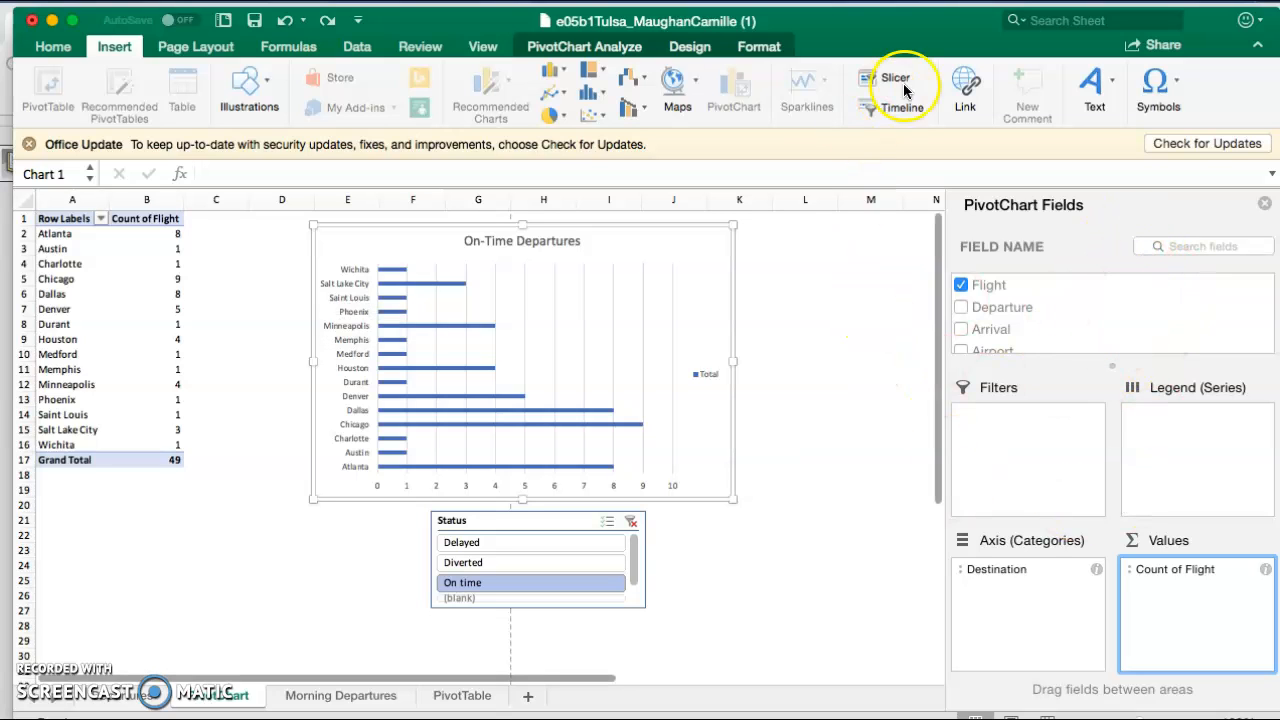
mouse_move(585, 470)
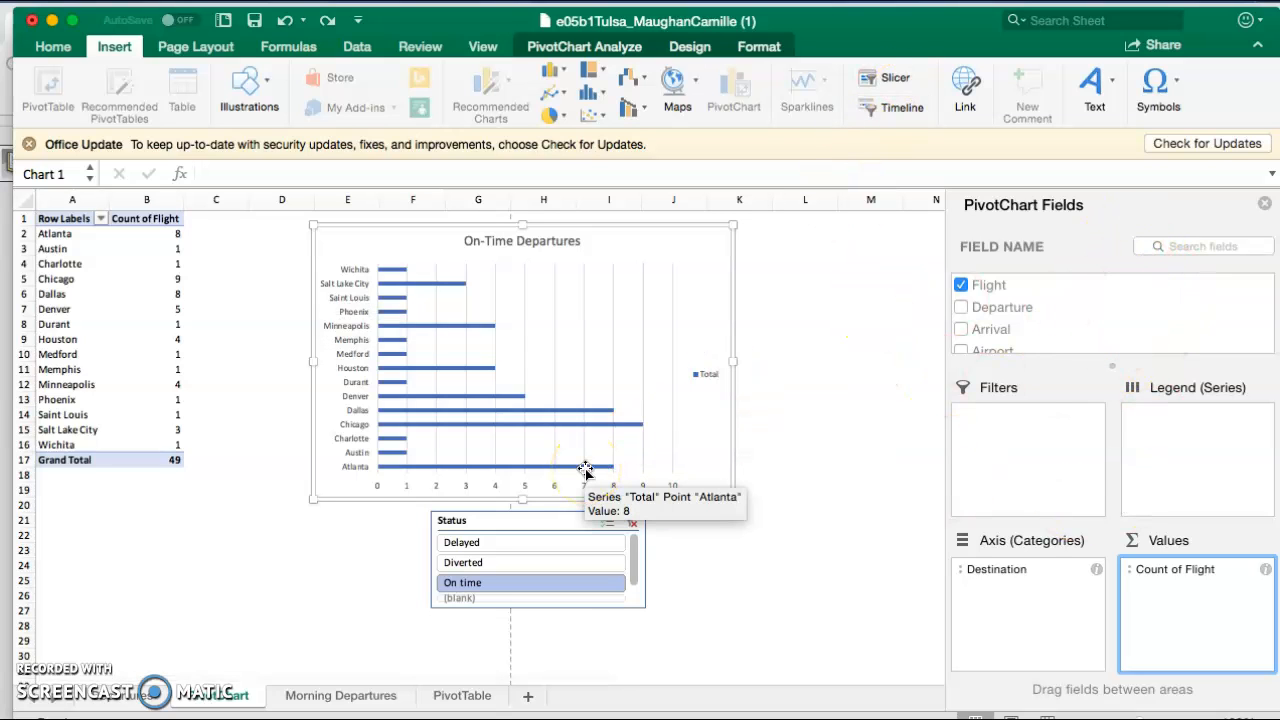